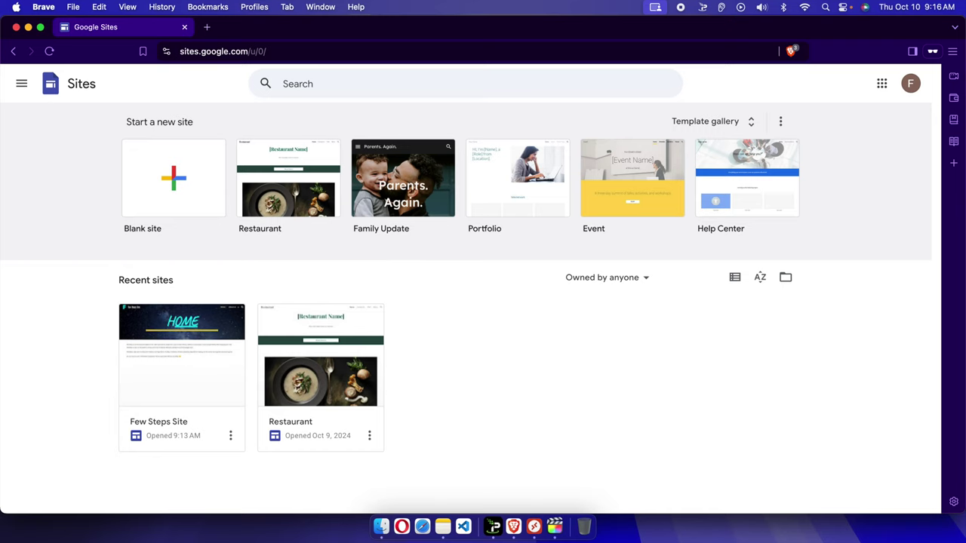
Open Google Drive in a new tab from the Google Sites main menu.
{"action": "left_click", "coordinate": [22, 85]}
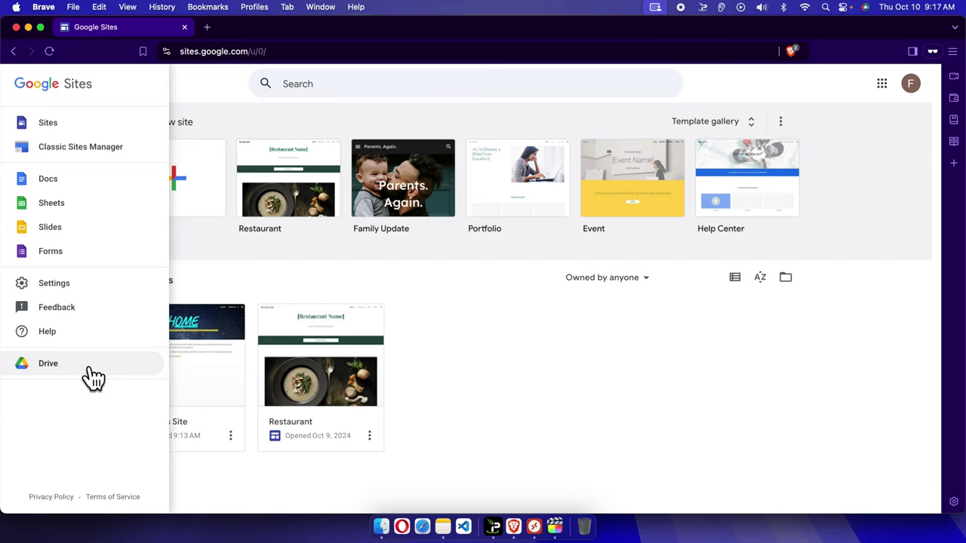
{"action": "left_click", "coordinate": [62, 376]}
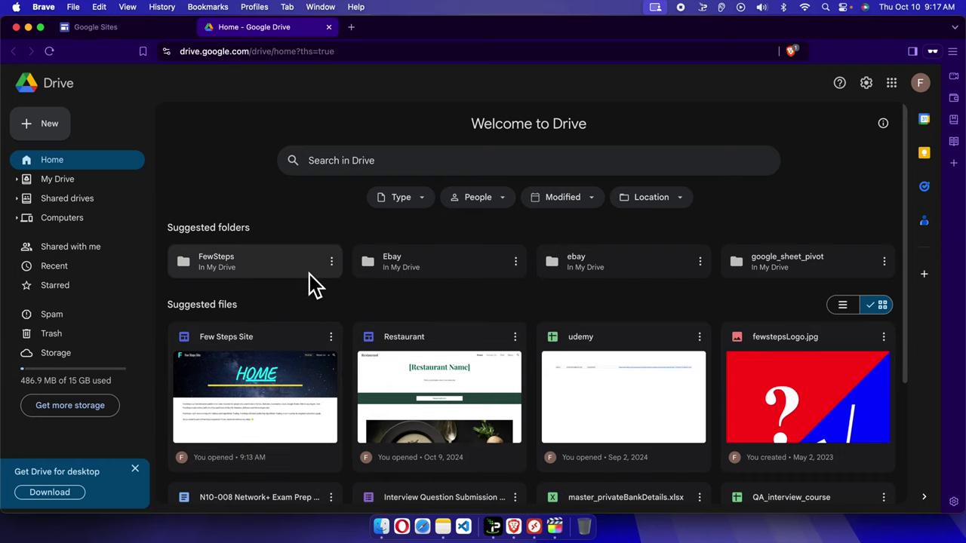
Open My Drive and scroll through its files to locate Few Steps Site.
{"action": "left_click", "coordinate": [63, 188]}
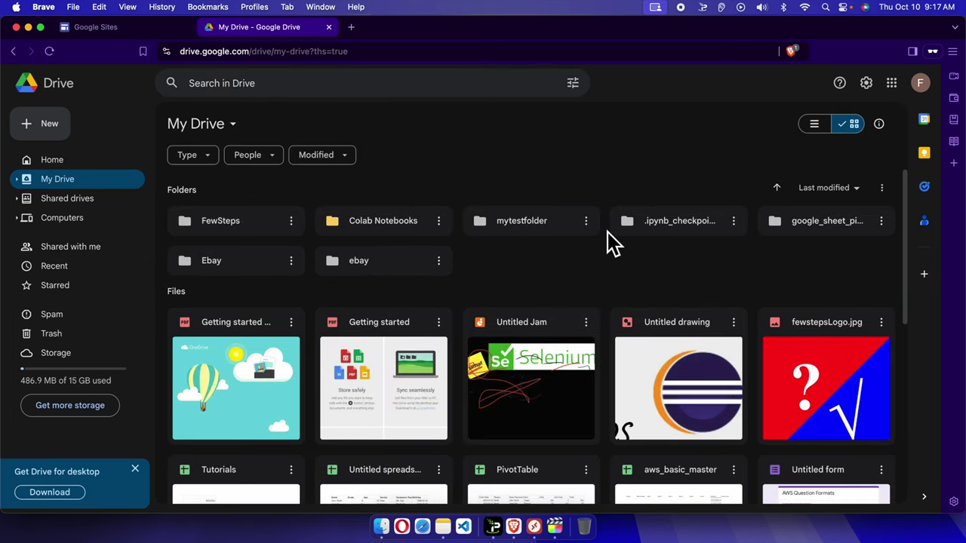
{"action": "mouse_move", "coordinate": [905, 223]}
{"action": "left_mouse_down"}
{"action": "mouse_move", "coordinate": [914, 442]}
{"action": "mouse_move", "coordinate": [915, 198]}
{"action": "left_mouse_up"}
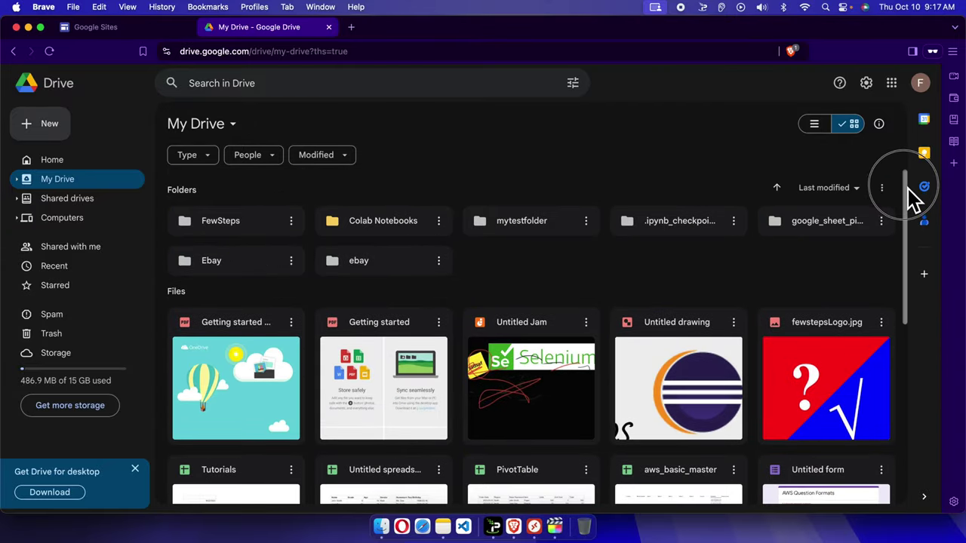
{"action": "left_click", "coordinate": [137, 28]}
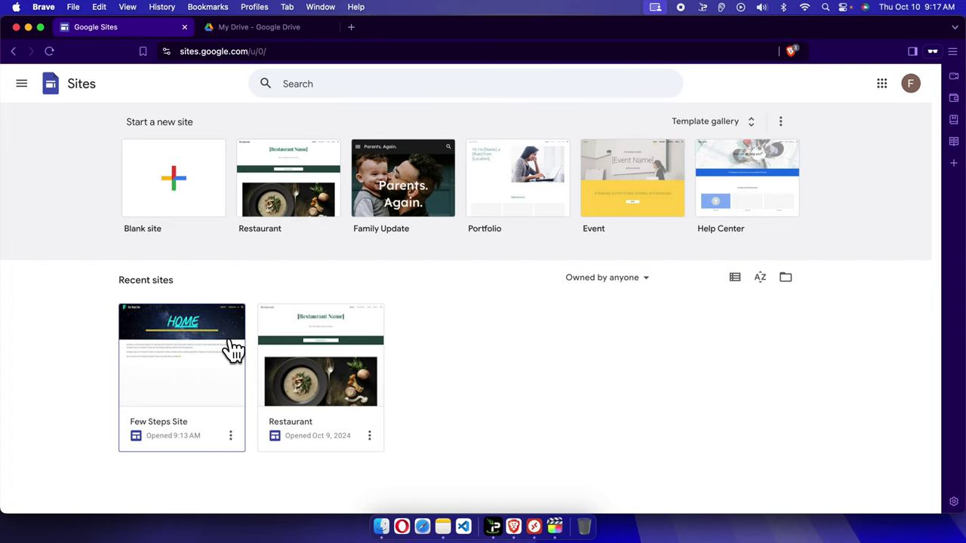
{"action": "left_click", "coordinate": [288, 30]}
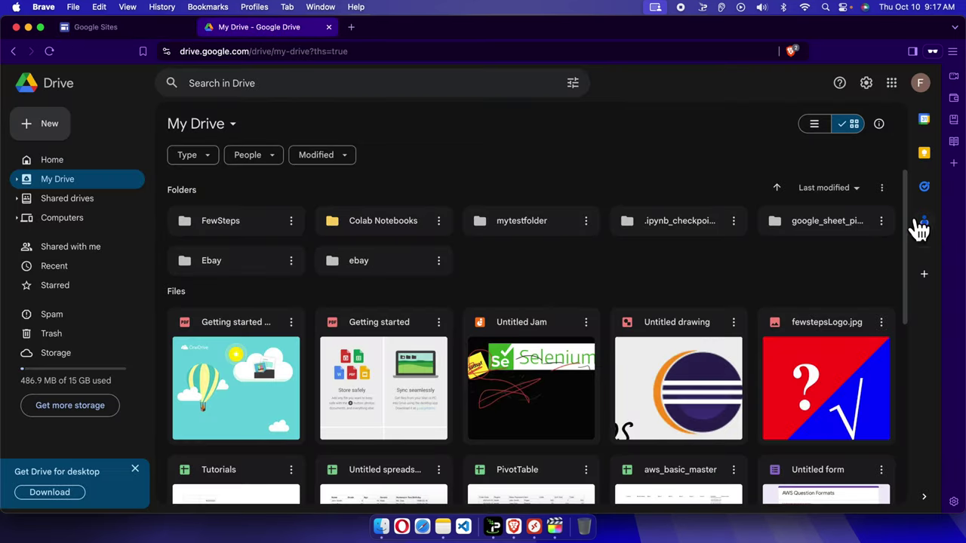
{"action": "left_click_drag", "start_coordinate": [905, 226], "coordinate": [903, 442]}
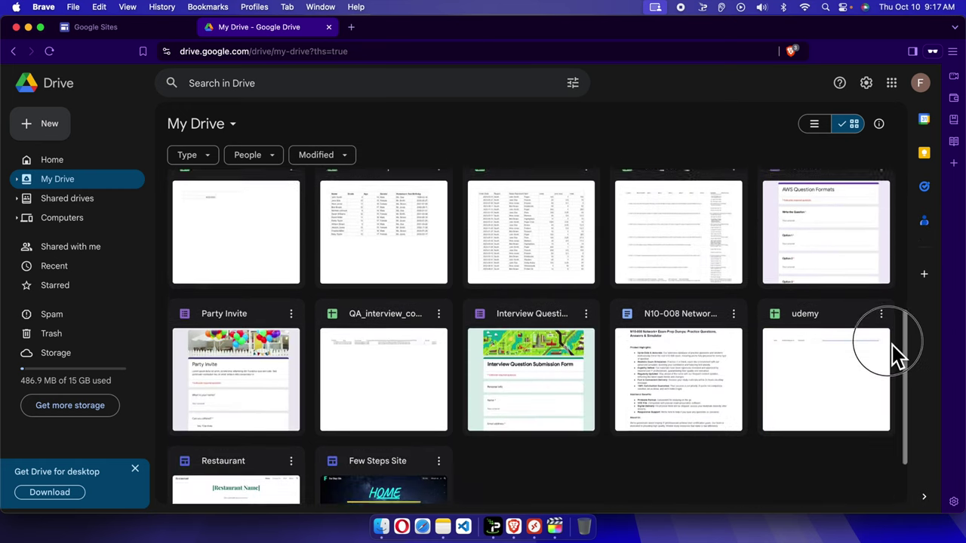
{"action": "left_click_drag", "start_coordinate": [911, 394], "coordinate": [893, 408]}
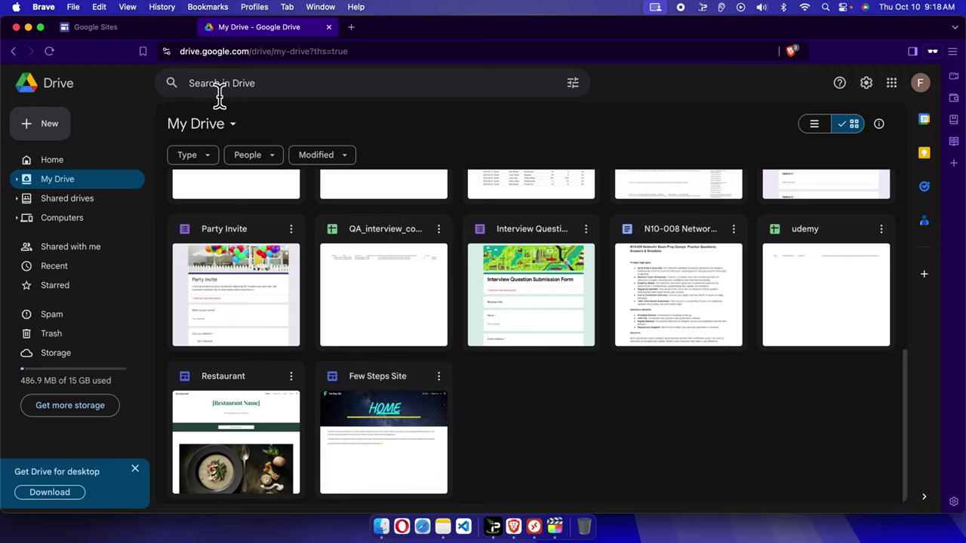
Search Drive for 'Few steps site' and open the matching site file in the editor.
{"action": "scroll", "coordinate": [410, 211], "scroll_direction": "up", "scroll_amount": 10}
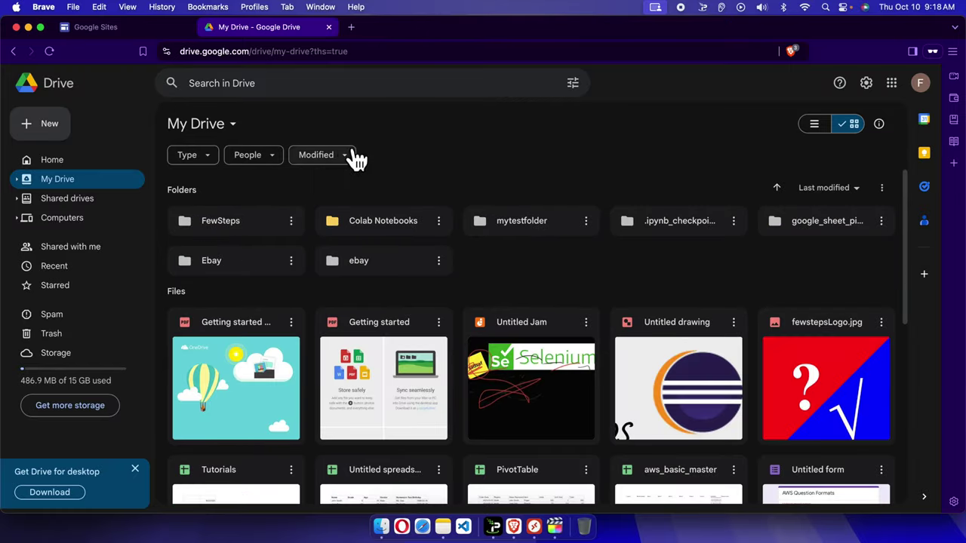
{"action": "left_click", "coordinate": [203, 86]}
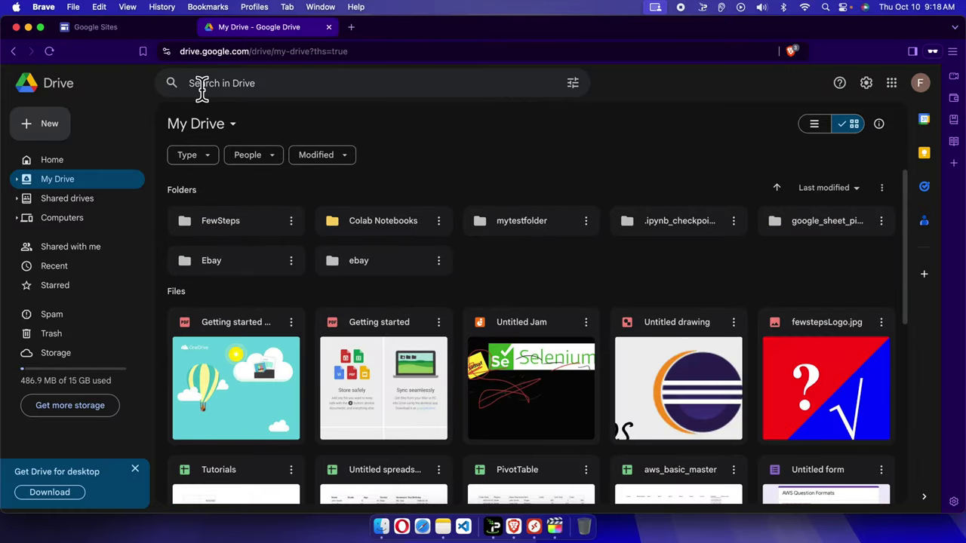
{"action": "type", "text": "Few"}
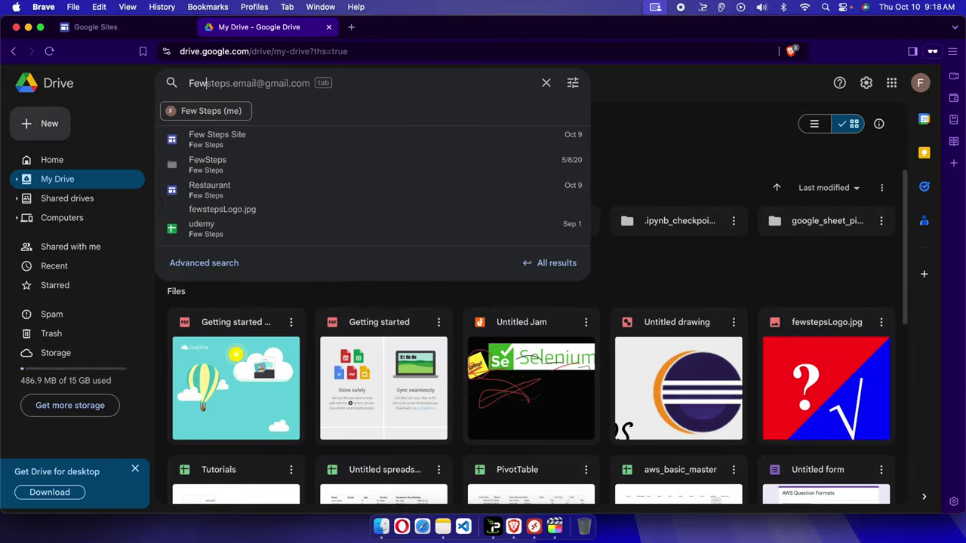
{"action": "type", "text": " steps"}
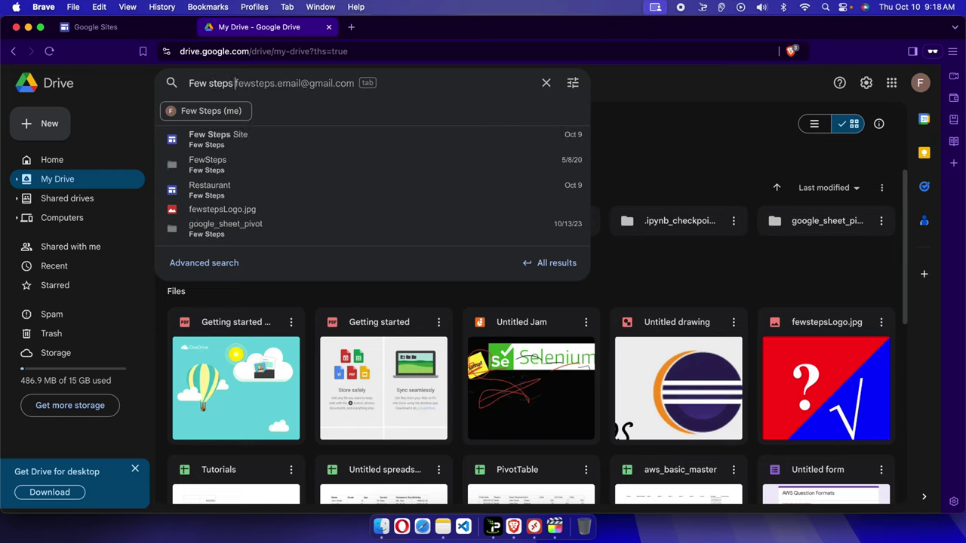
{"action": "type", "text": " site"}
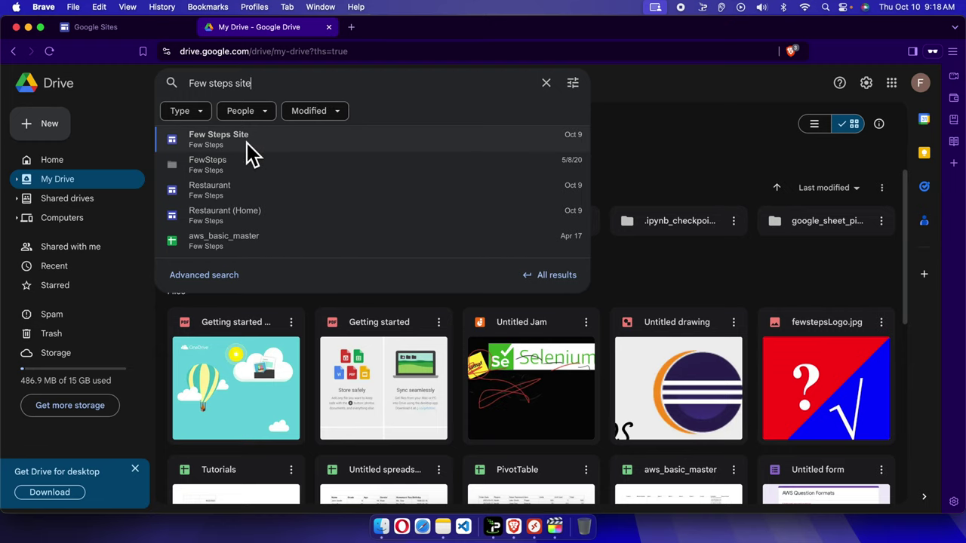
{"action": "left_click_drag", "start_coordinate": [261, 85], "coordinate": [160, 85]}
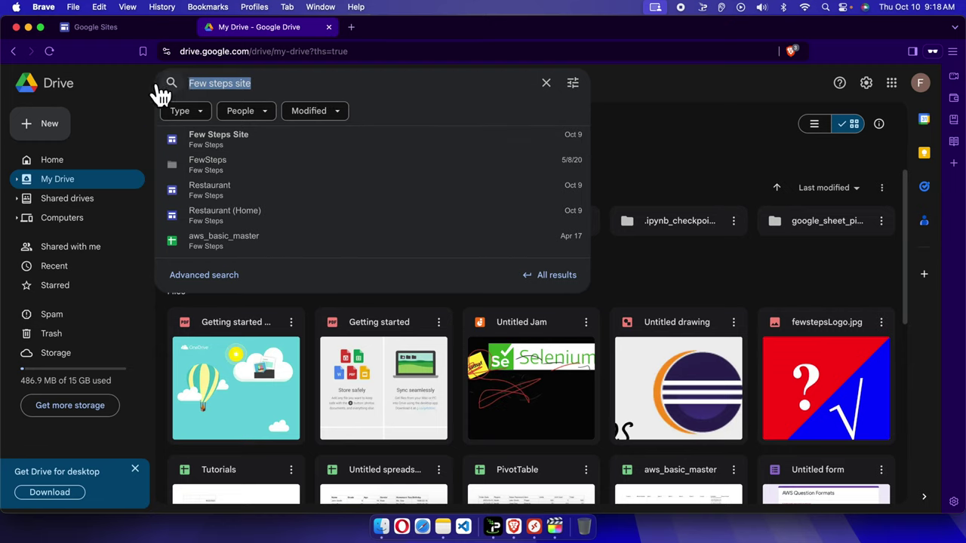
{"action": "left_click", "coordinate": [120, 29]}
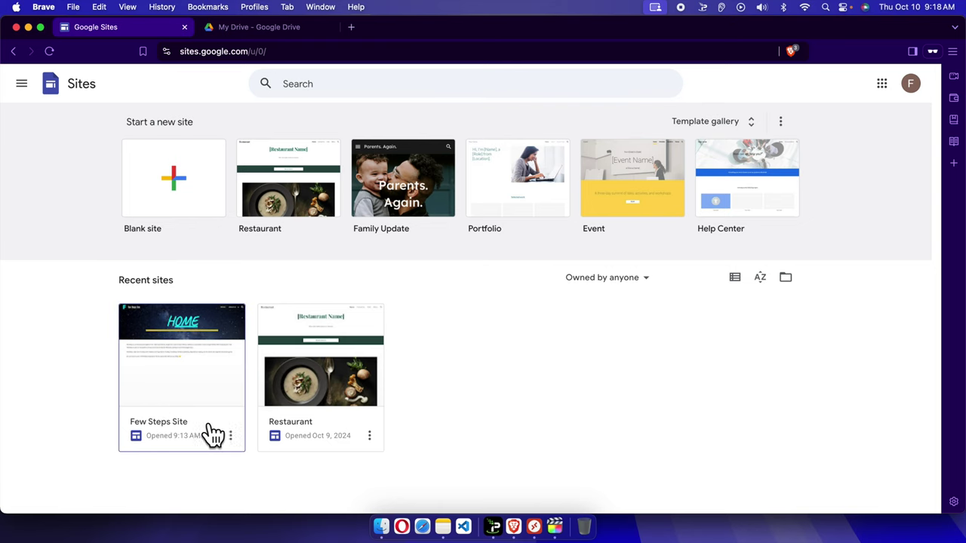
{"action": "left_click", "coordinate": [265, 31]}
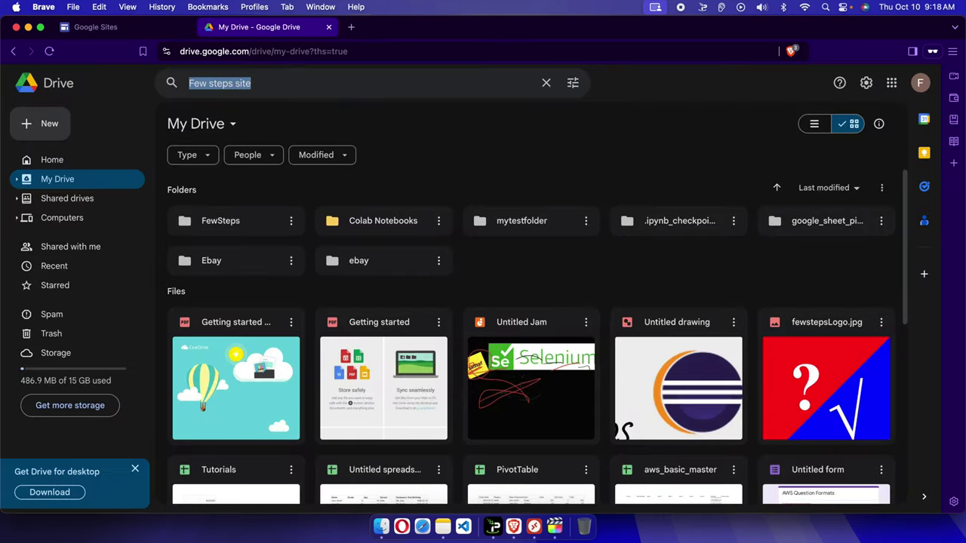
{"action": "left_click", "coordinate": [283, 87]}
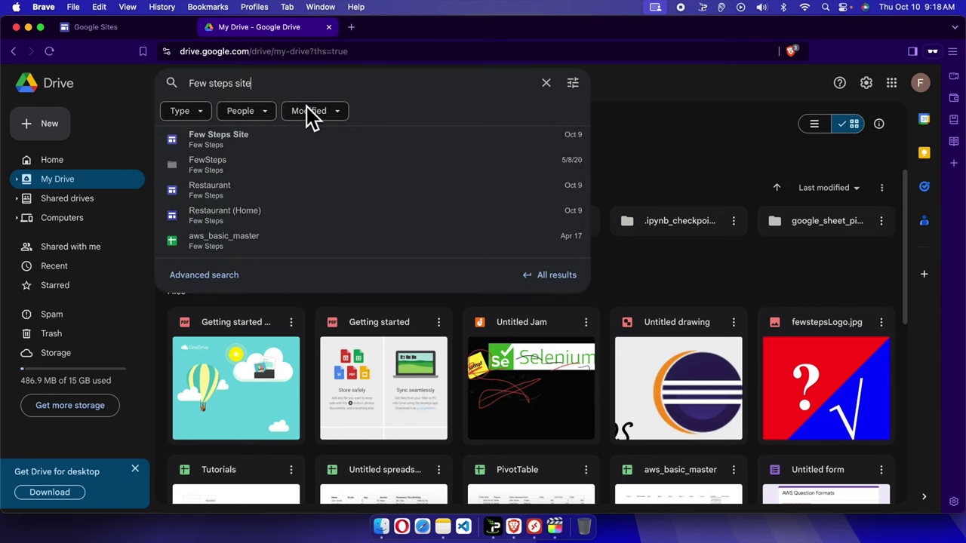
{"action": "left_click", "coordinate": [225, 142]}
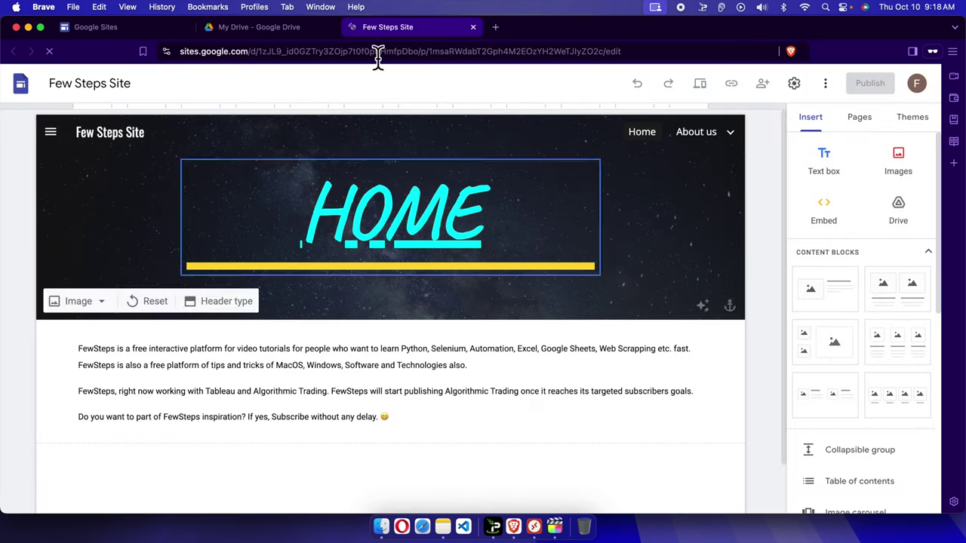
Close the Few Steps Site editor tab and return to the My Drive search tab.
{"action": "left_click", "coordinate": [473, 27]}
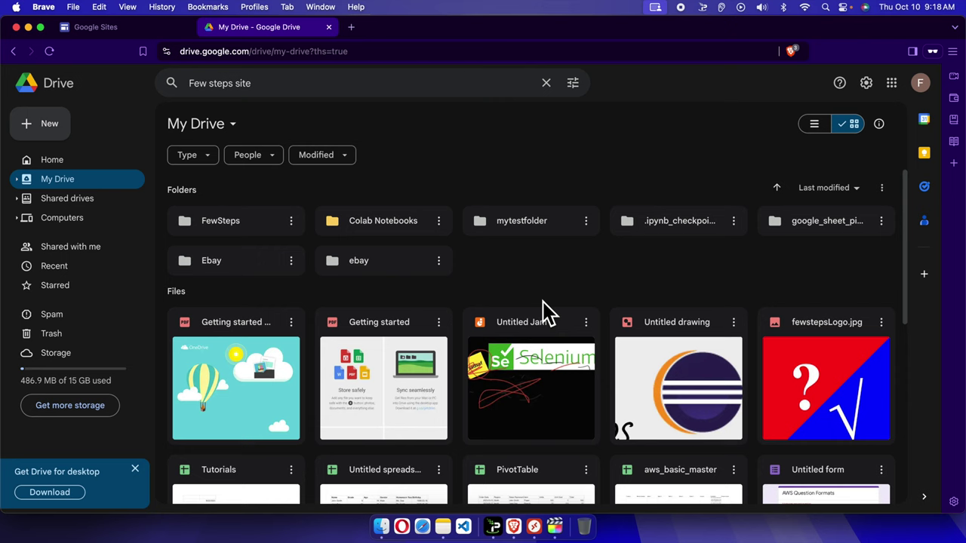
{"action": "left_click", "coordinate": [126, 31]}
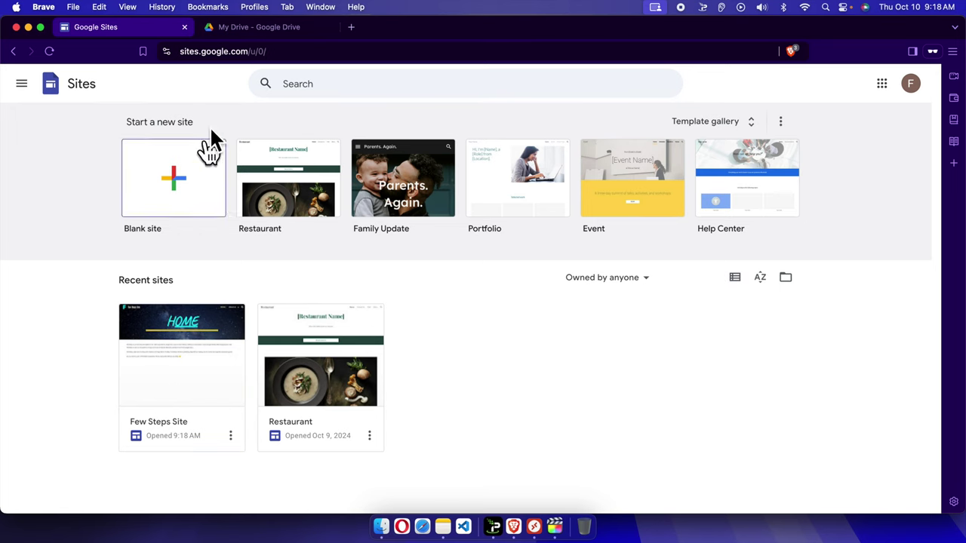
{"action": "left_click", "coordinate": [280, 30]}
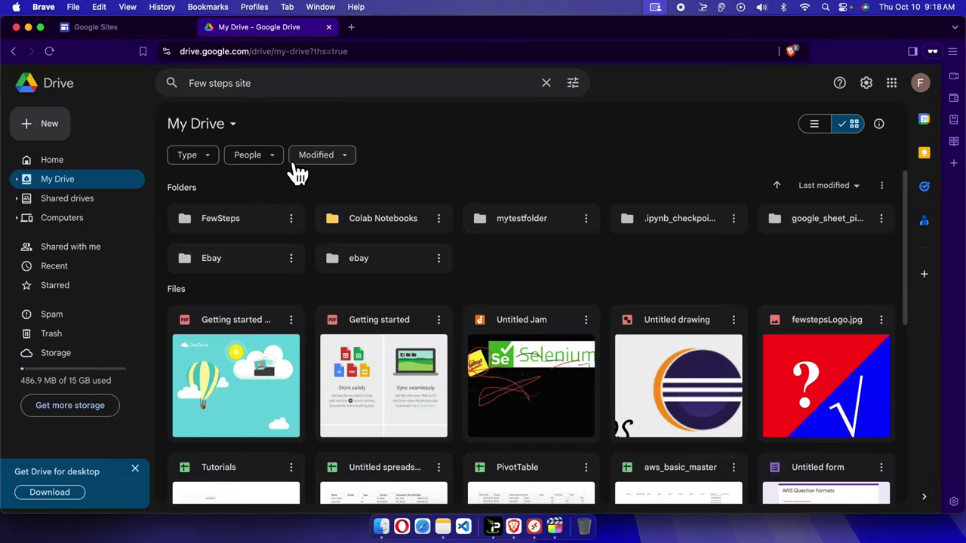